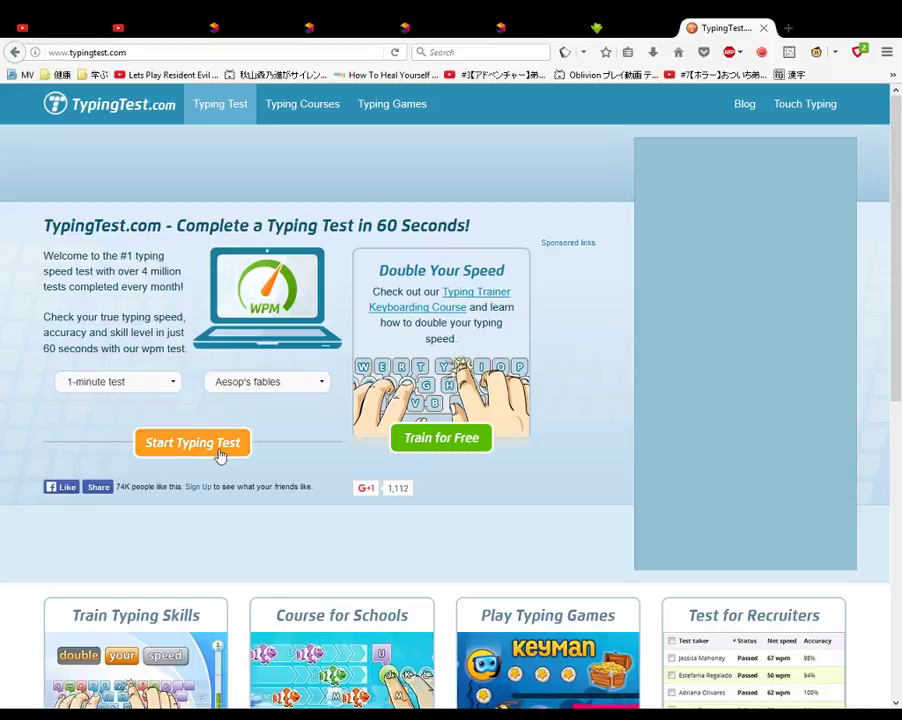
Step: Start the 1-minute Aesop's fables test and copy the introductory paragraph from "Aesop was one" through "Here are a few"
left_click(220, 452)
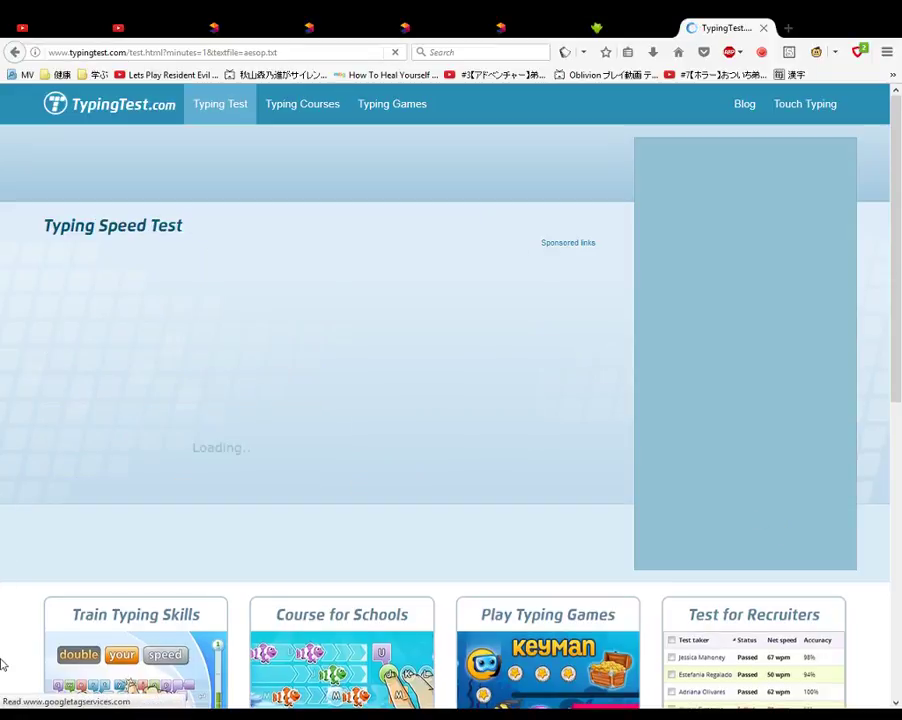
type("Aesop was one ")
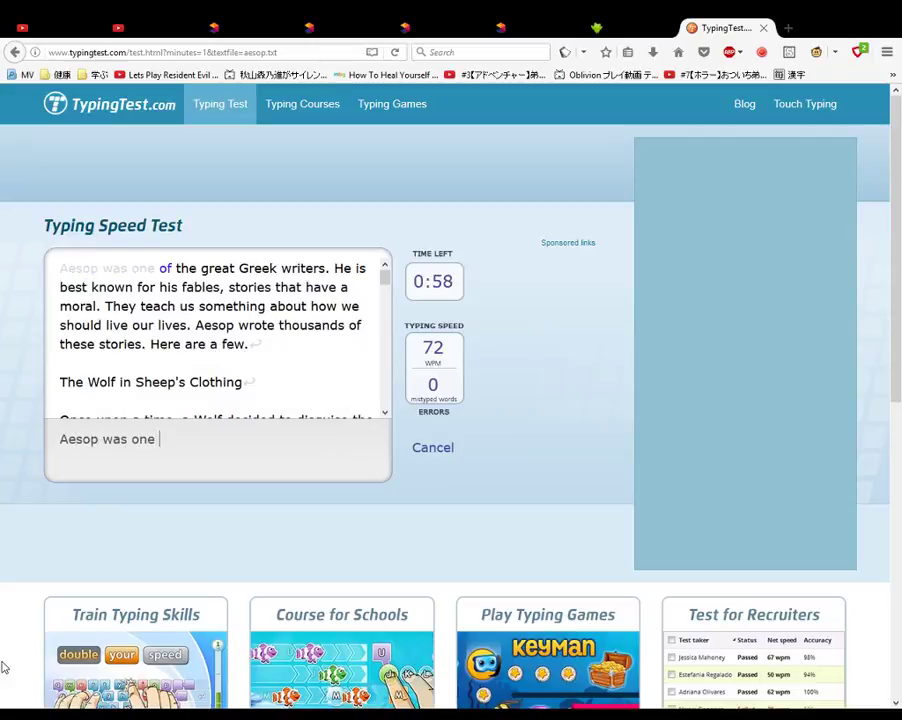
type("of the great Gr")
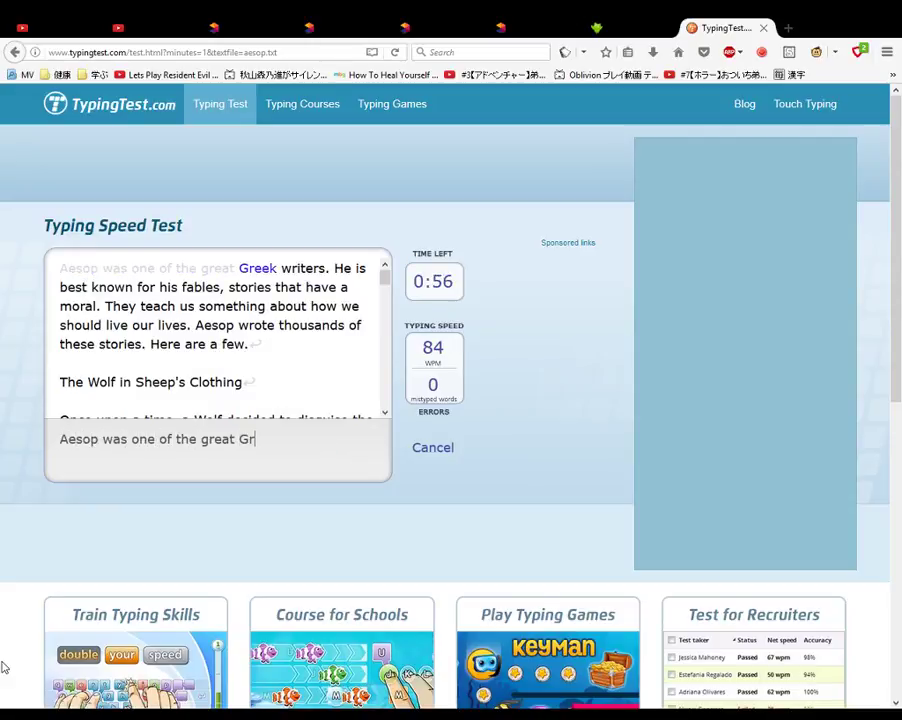
type("eek writers. He is best known for his fables, stories that have a moral. They teach us something about how we should live our")
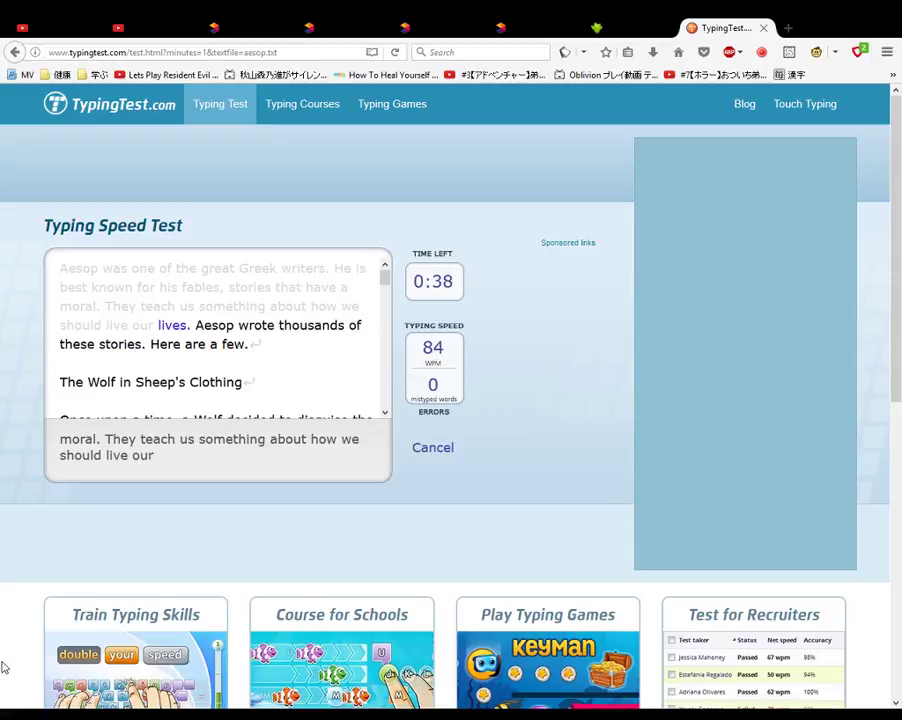
type(" lives. Aesop wrote thousands of t")
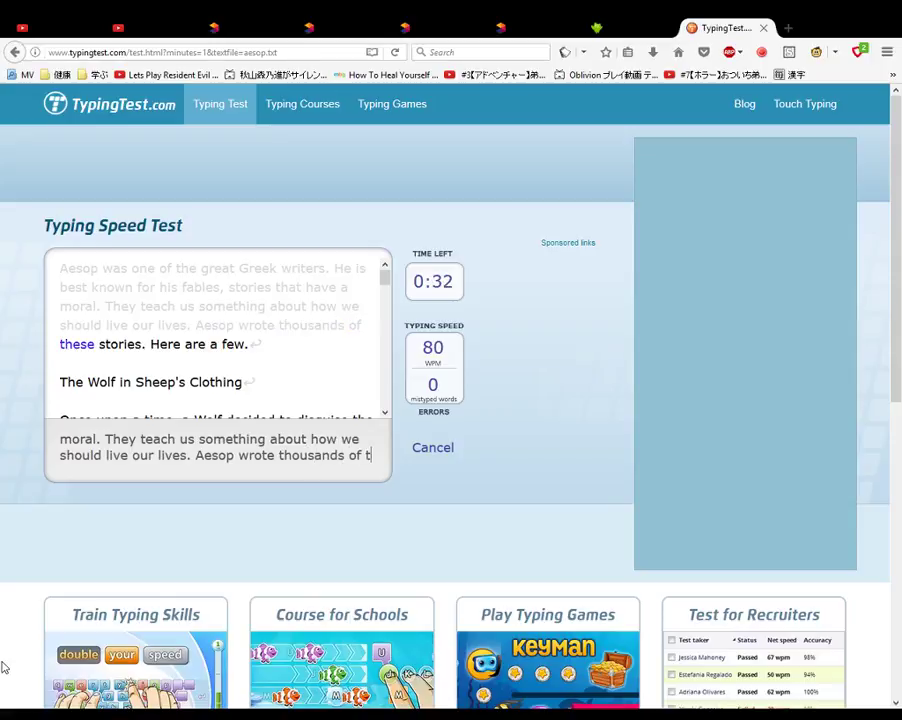
type("hese stoies Here ")
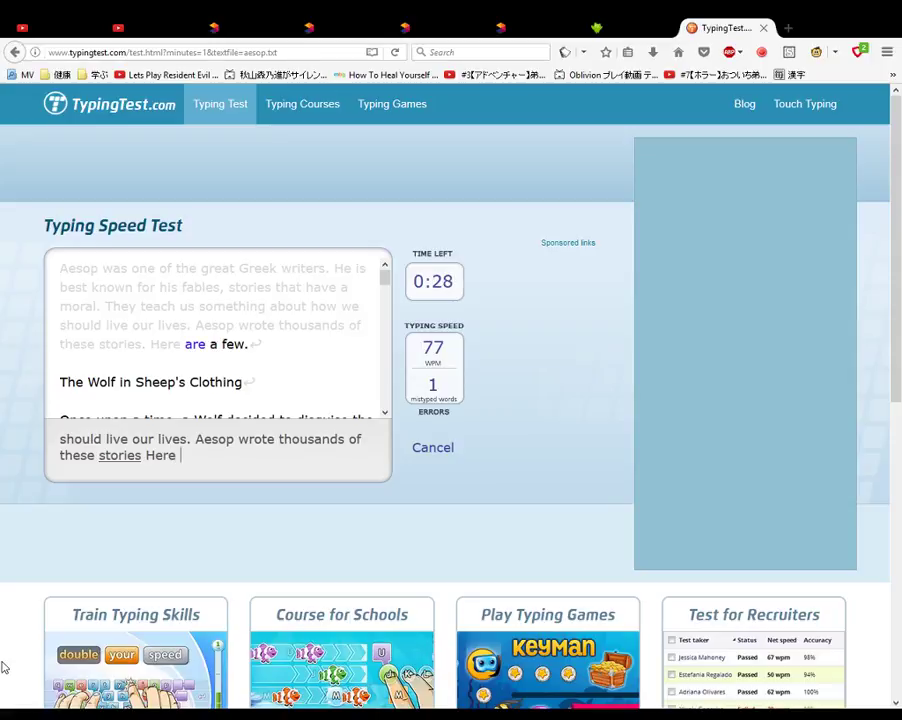
type("are a few")
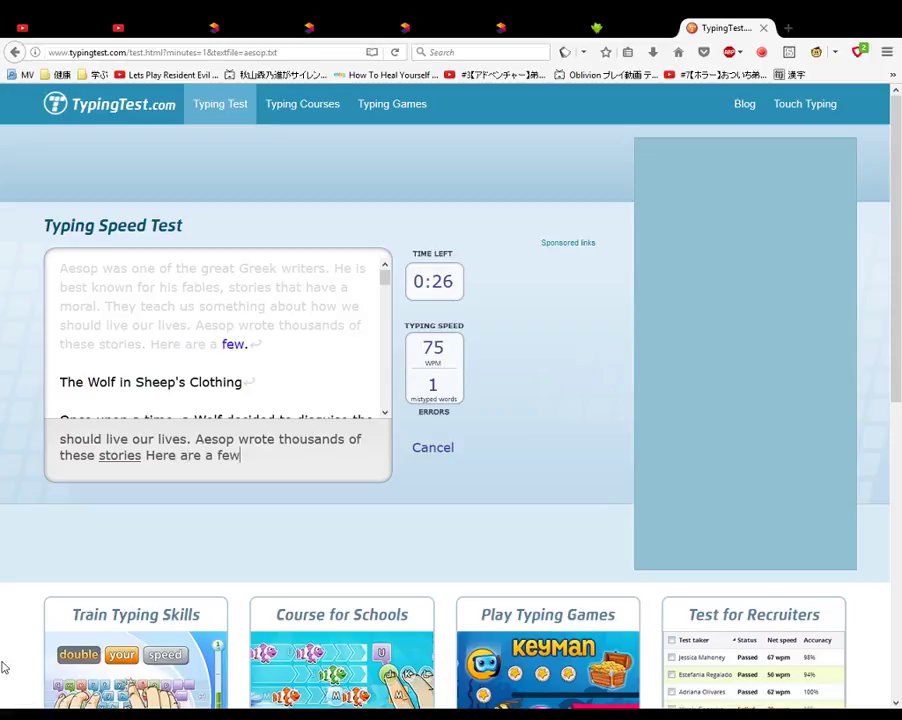
Step: Copy the title "The Wolf in Sheep's Clothing" and the story's opening "Once upon a time, a Wolf decide"
type(". The Wolf in S")
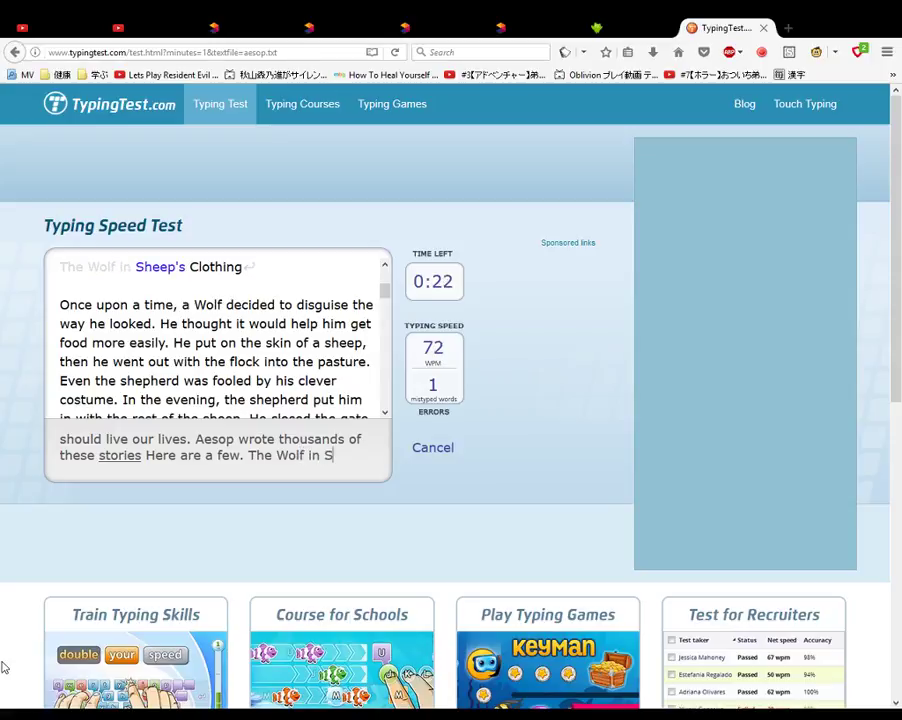
type("heep's C")
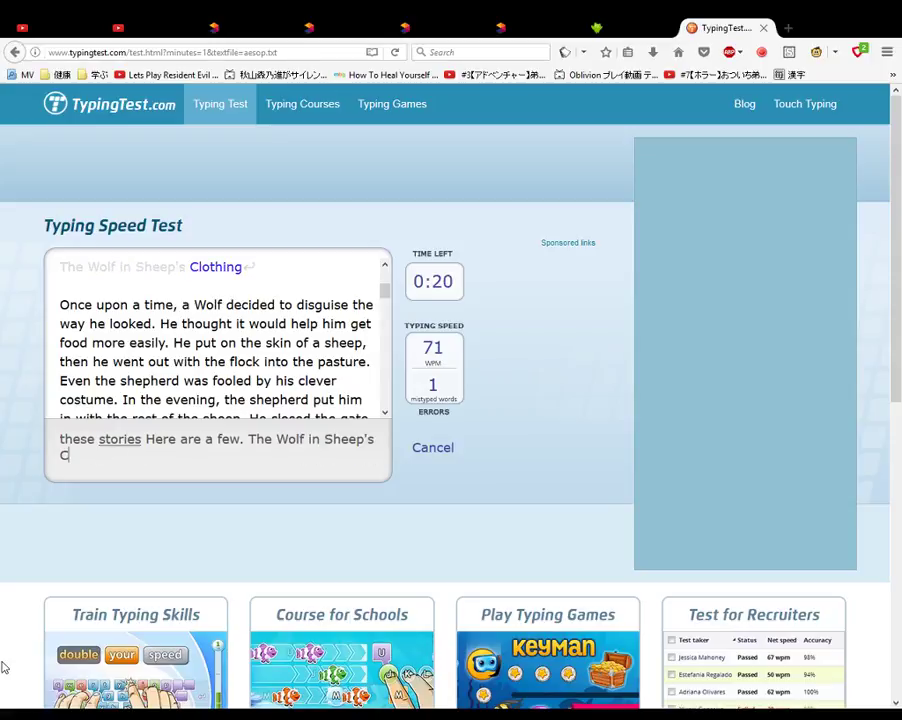
type("lothing Once upon a ")
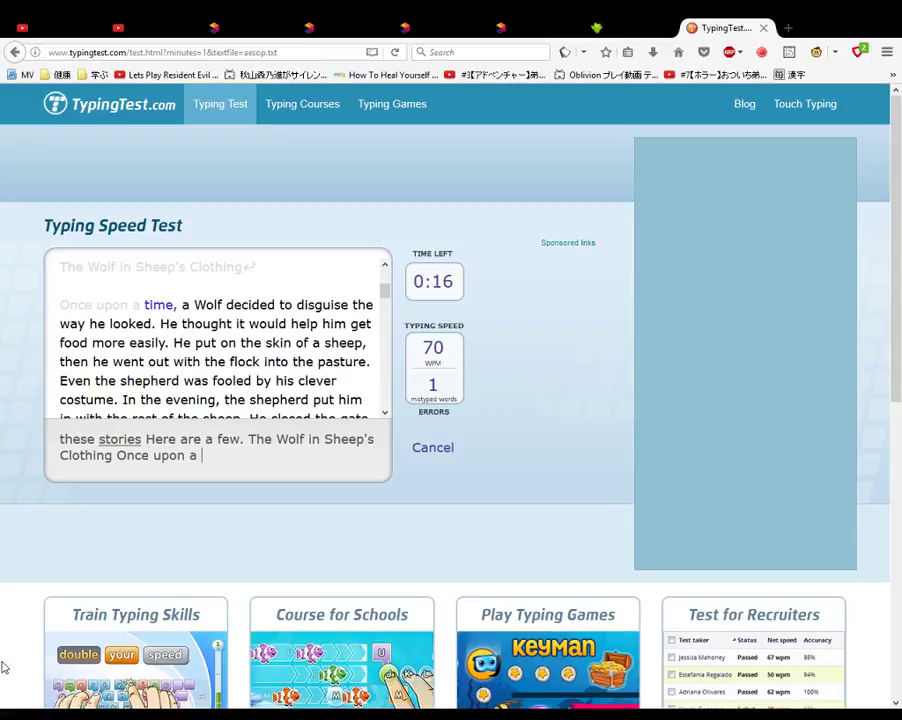
type("time, a Wolf ")
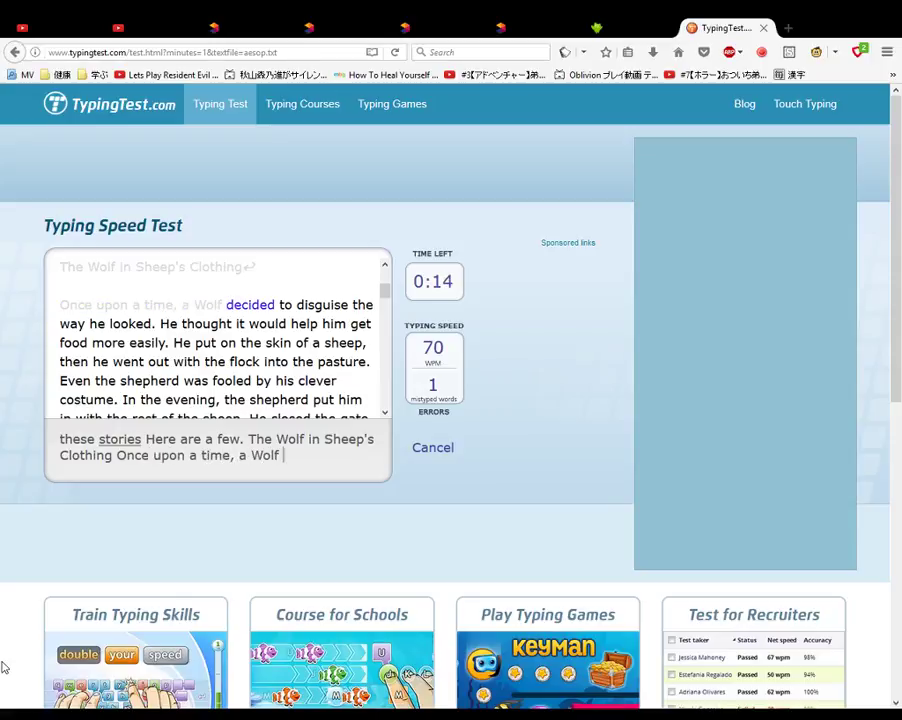
type("decid")
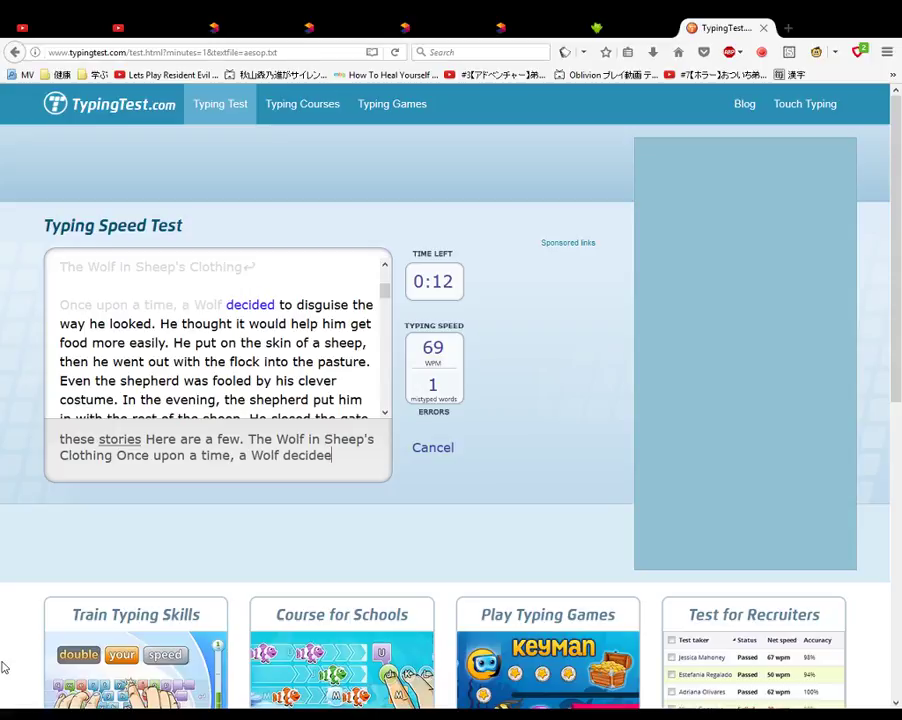
type("ee")
key("BackSpace")
Step: Copy the rest of the sentence about the disguise and the following one up to "it would help him get"
type("d to disguise thy")
type("e way he ")
type("looked. He thought ")
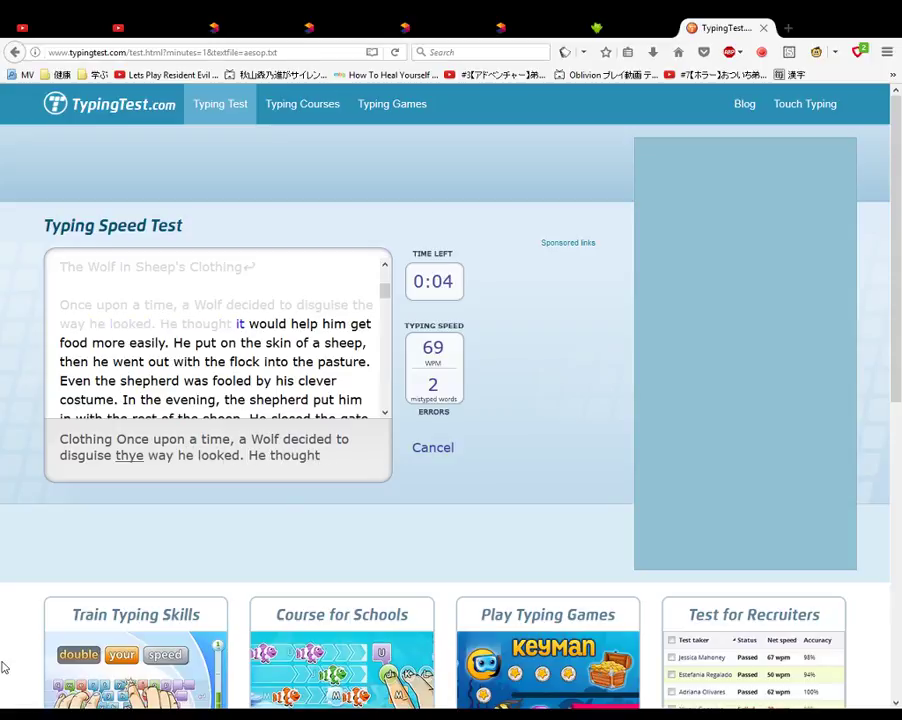
type("it would help ")
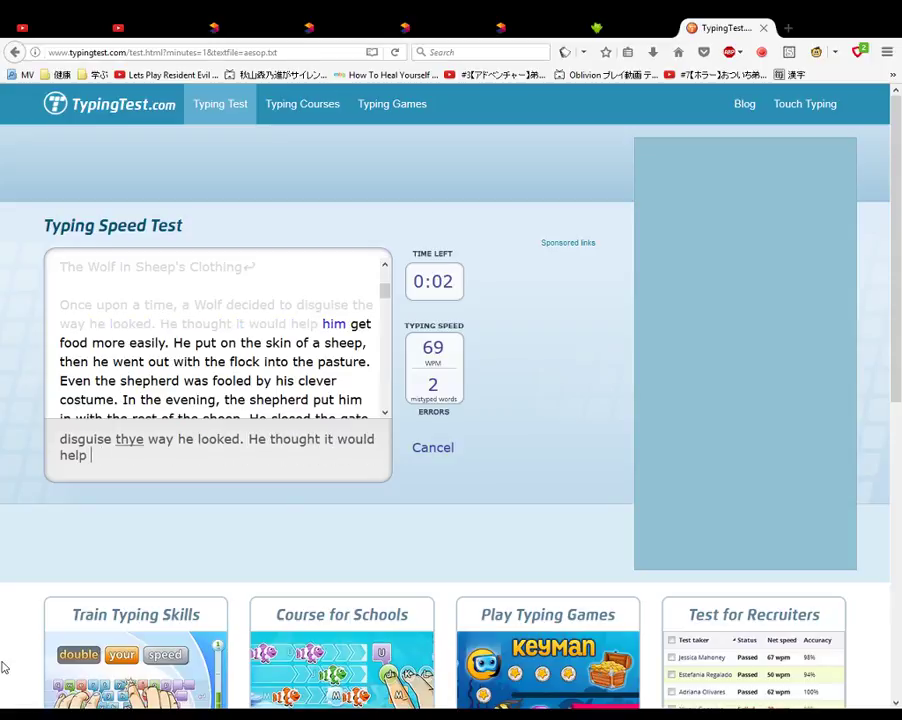
type("him get")
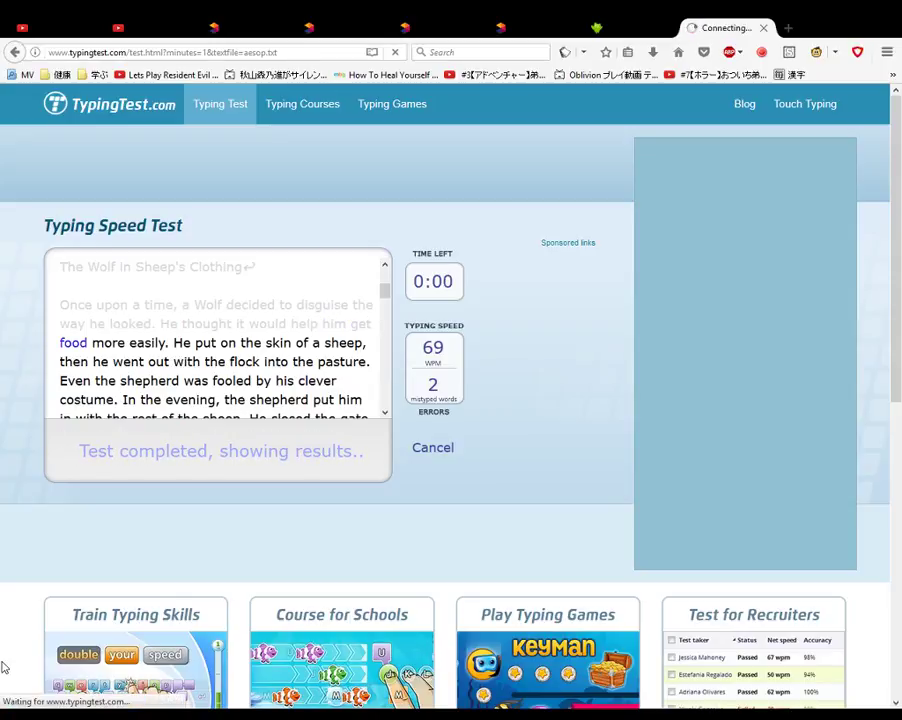
Step: Look over the results page and start another 1-minute Aesop's fables test
scroll(406, 443, "down", 1)
scroll(406, 443, "down", 5)
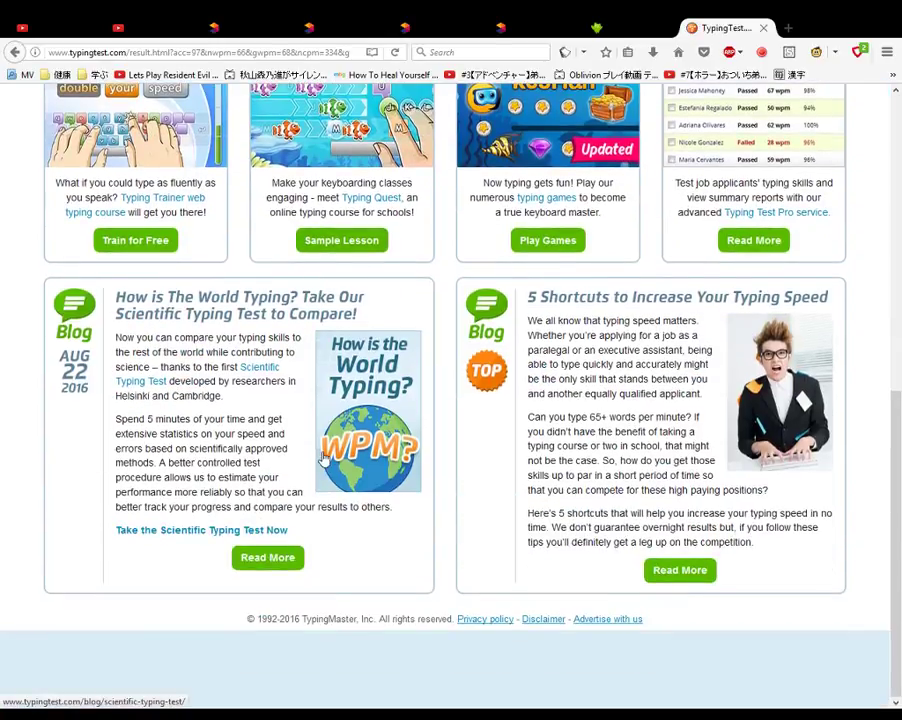
scroll(322, 458, "up", 6)
left_click(145, 474)
left_click(193, 441)
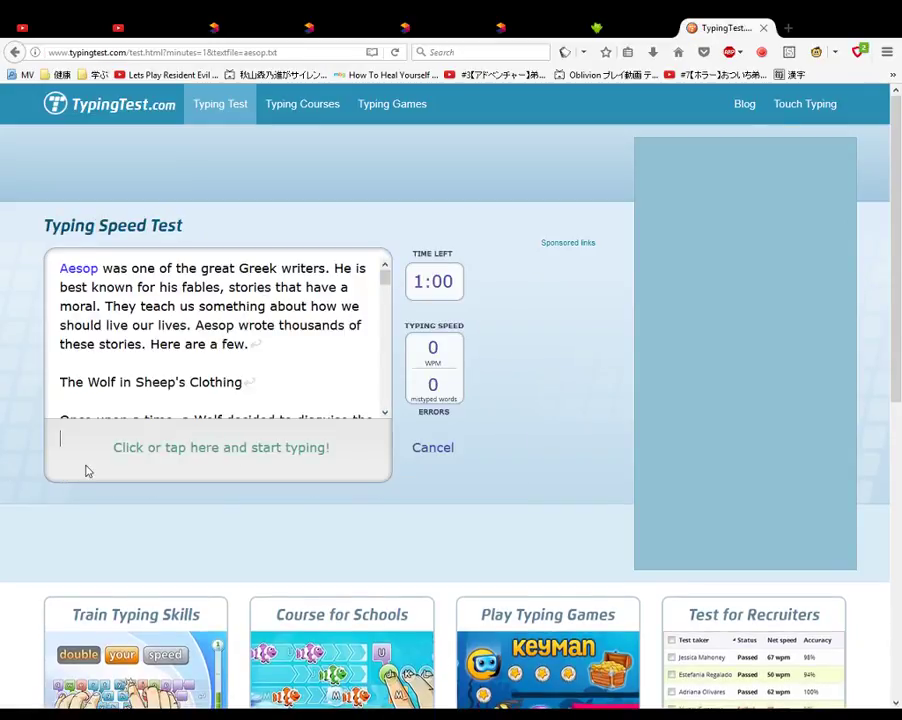
Step: Enter free text instead of the passage: "Can I type what |I want , yes I can ./ My eyes are closed and I am typing as"
type("Can I t")
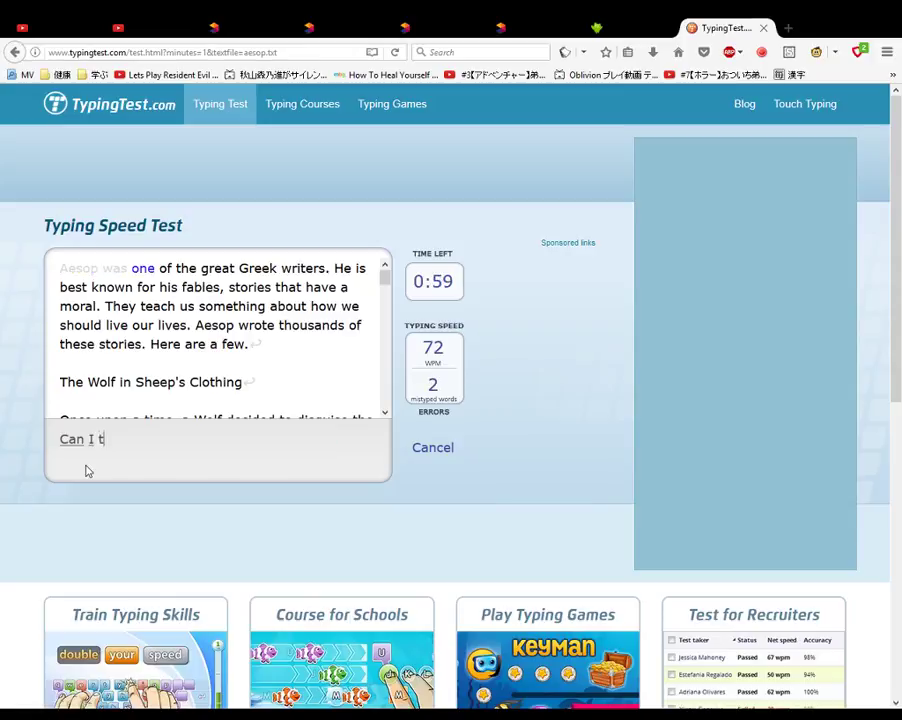
type("ype what lI w")
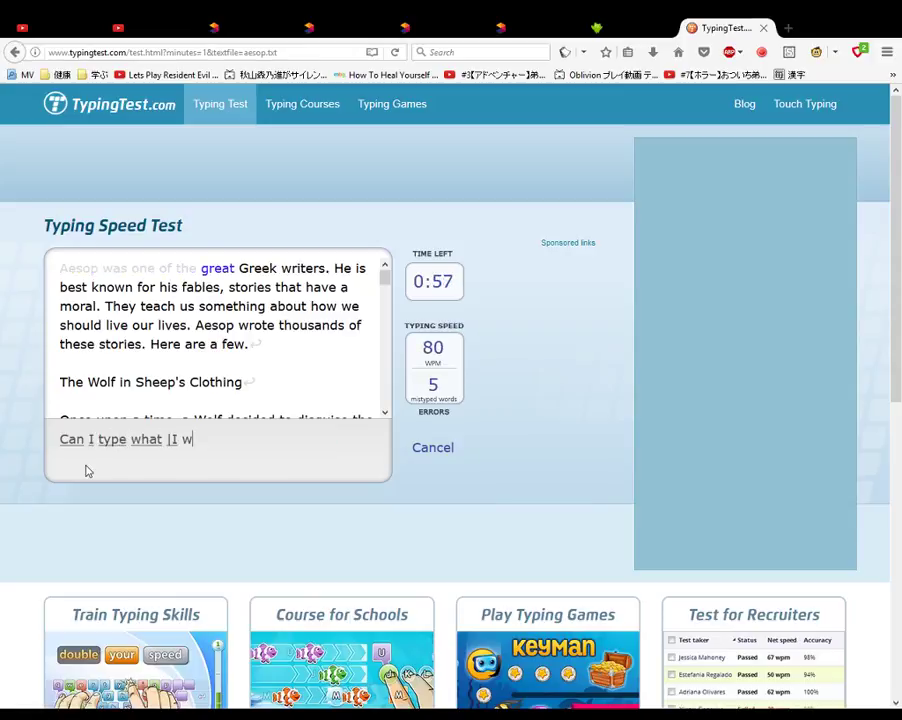
type("ant , yes I ")
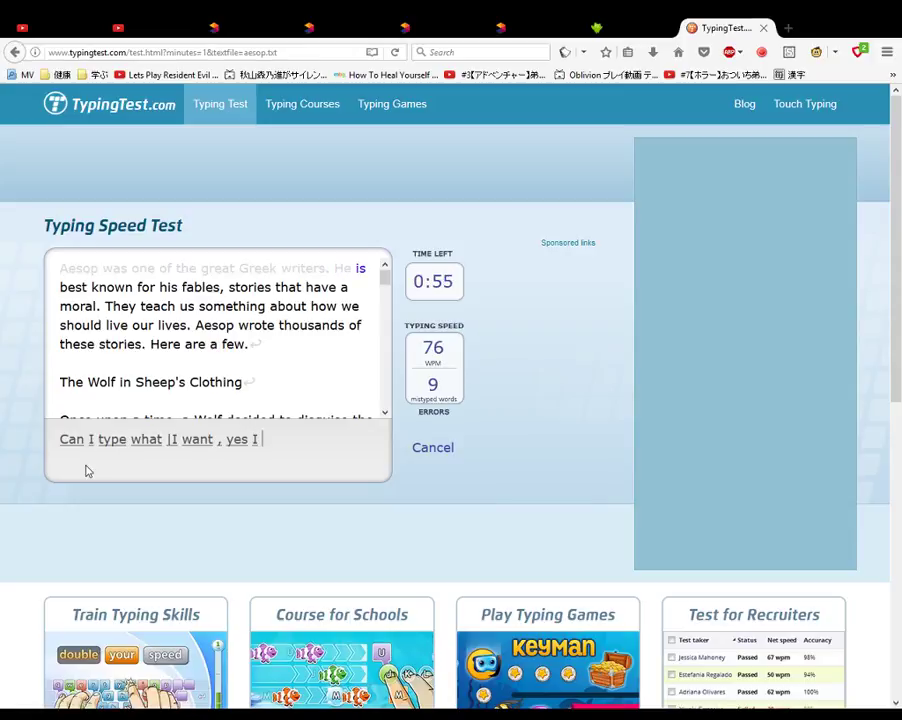
type("can ./ My eyes are c")
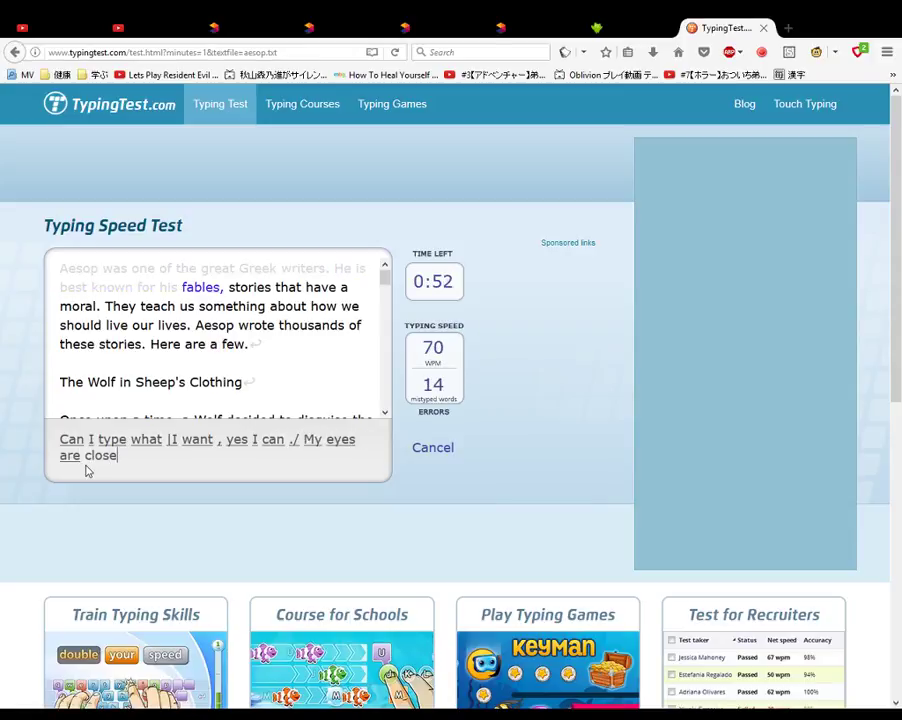
type("losed and I a")
type("m typing as ")
Step: Continue the free text with "I type. with not good grammar. but I can type and I don't need to have my eyes open . I"
type("I type. with not good grammar")
type(". but I can ty")
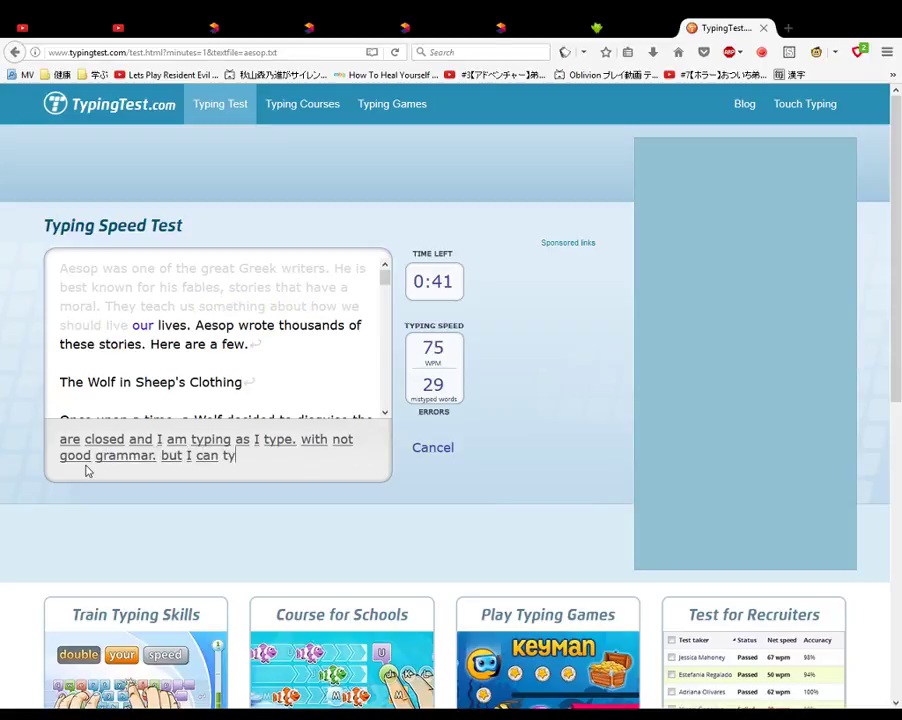
type("pe and I don't ")
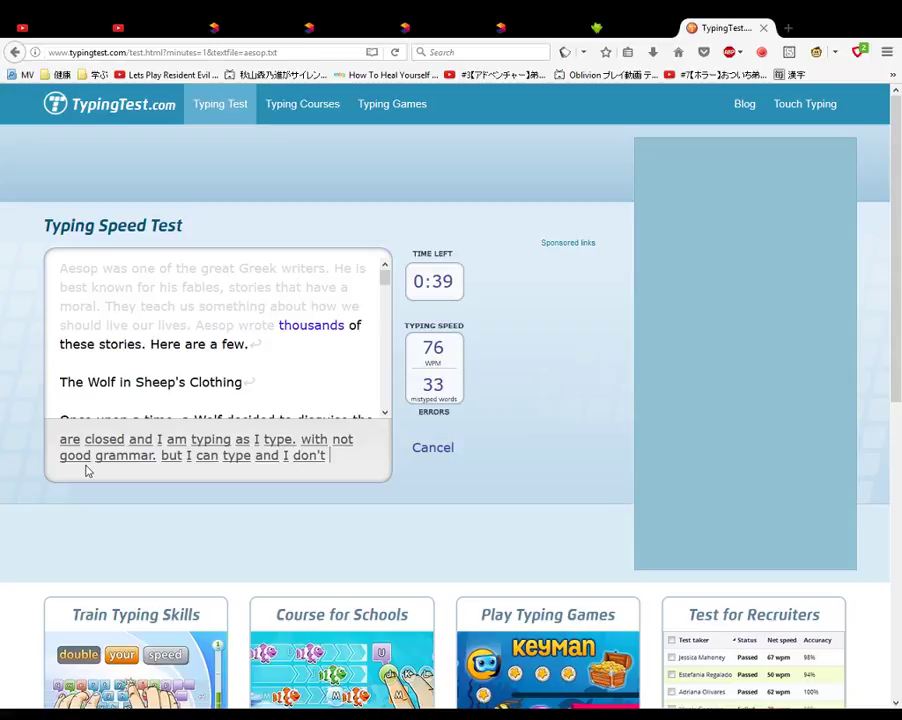
type("need to have my e")
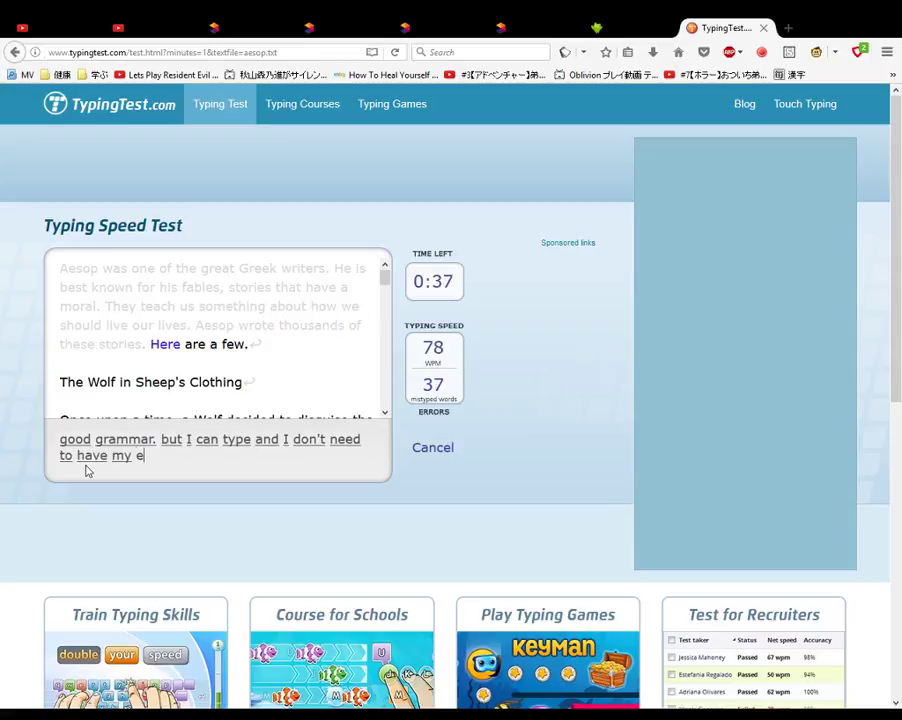
type("yes open . I")
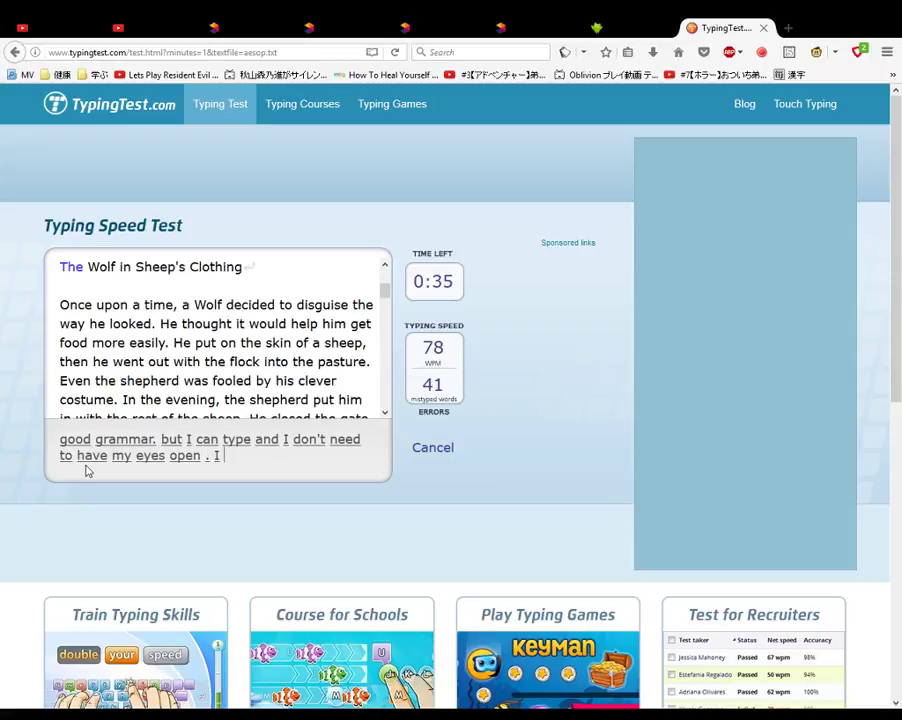
Step: Continue with "can type my thoughts , I can type what I want to say fairly accurating ... accuratly as you can see . and I"
type(" can type my thought")
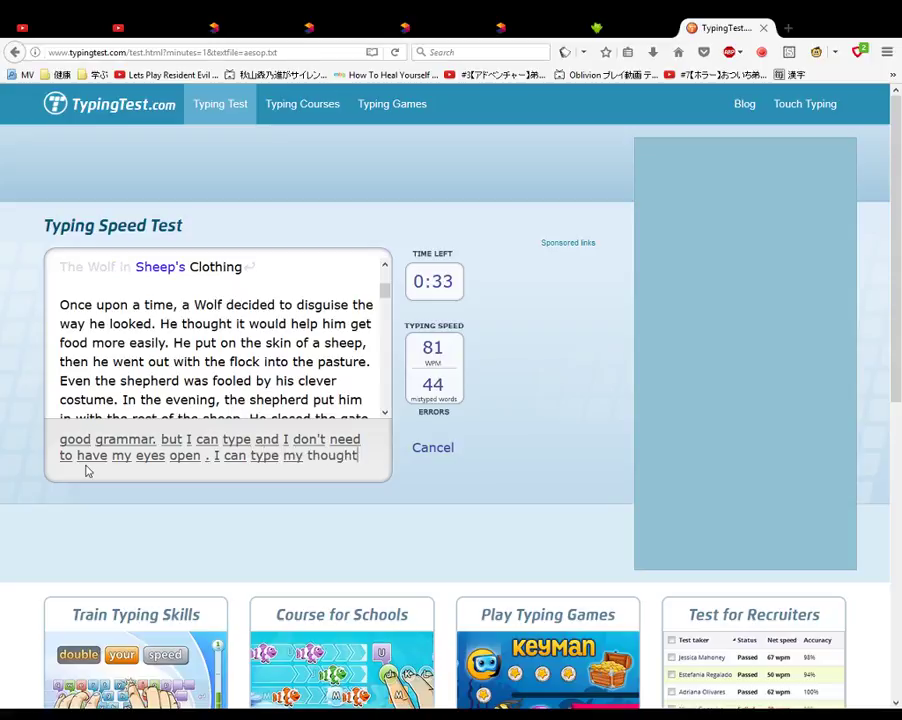
type("s , I can ty")
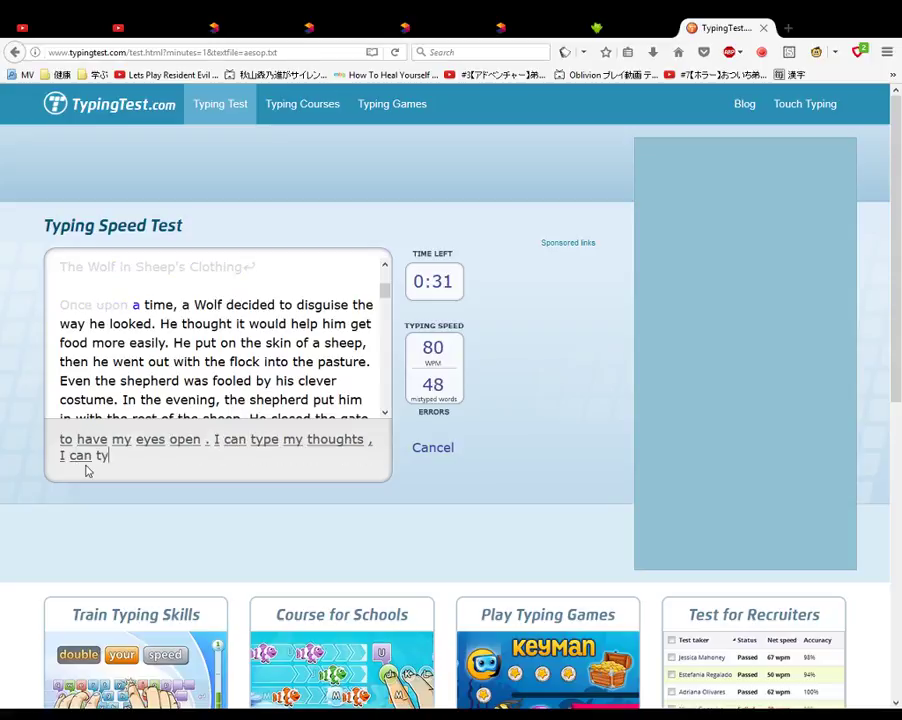
type("pe what I want to ")
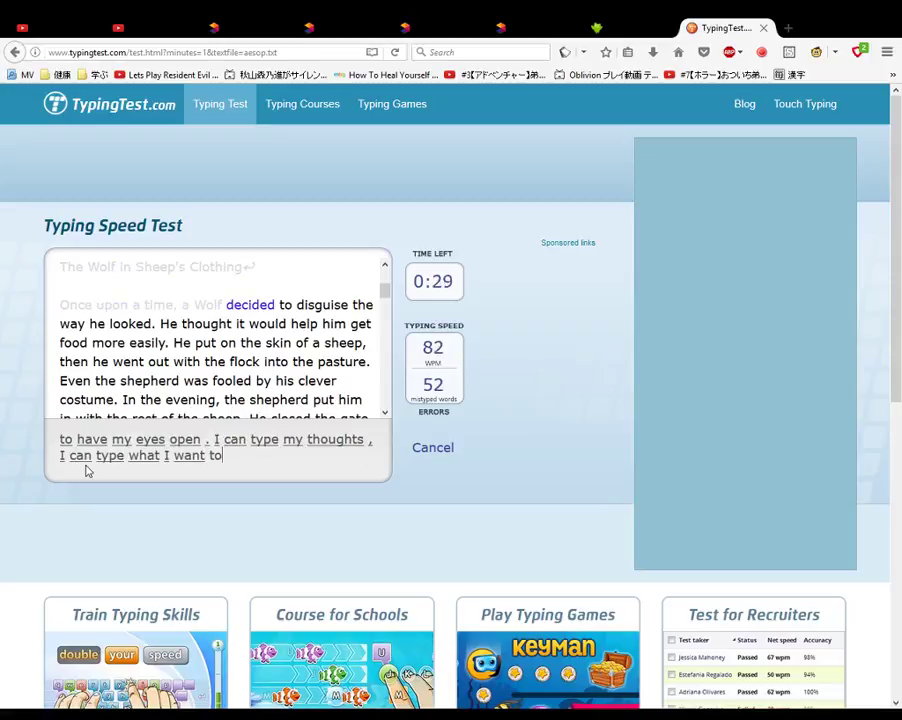
type("say fairly accura")
type("ting ... acc")
type("uratly as you can")
type(" see . and I ")
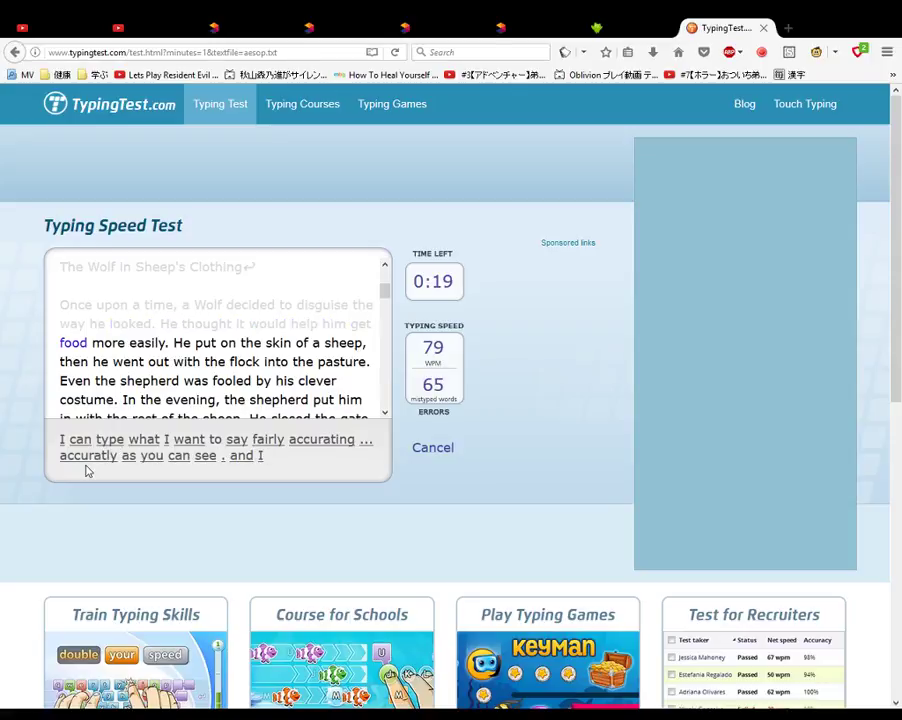
Step: Continue the free text with ".. when I make a mistake I know I have, usually. I can feel the keys . I can"
type(".. when I make a mistake I w")
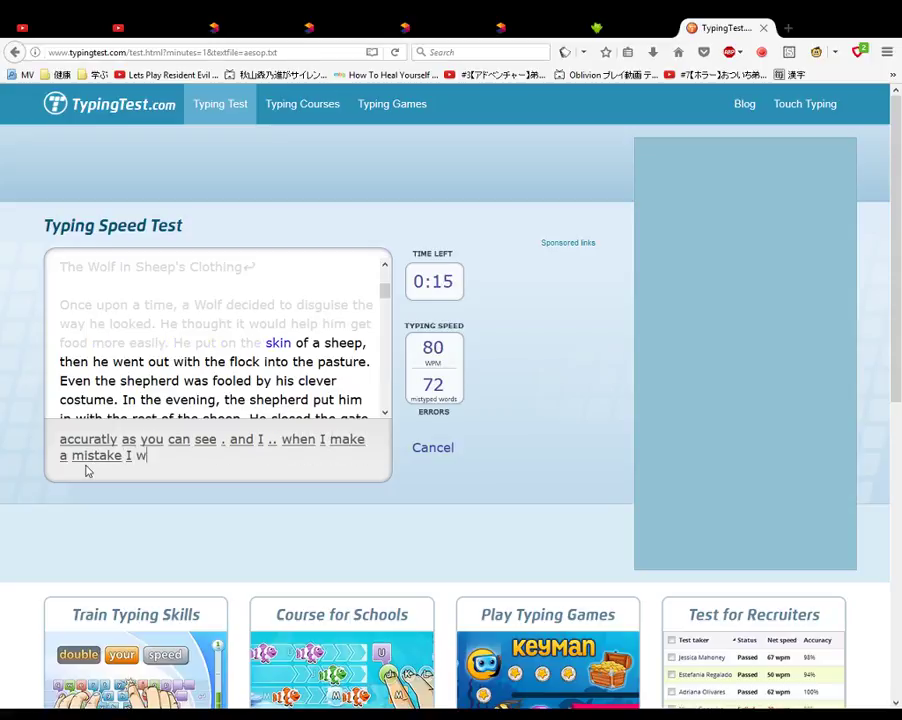
key("BackSpace")
type("know I have,")
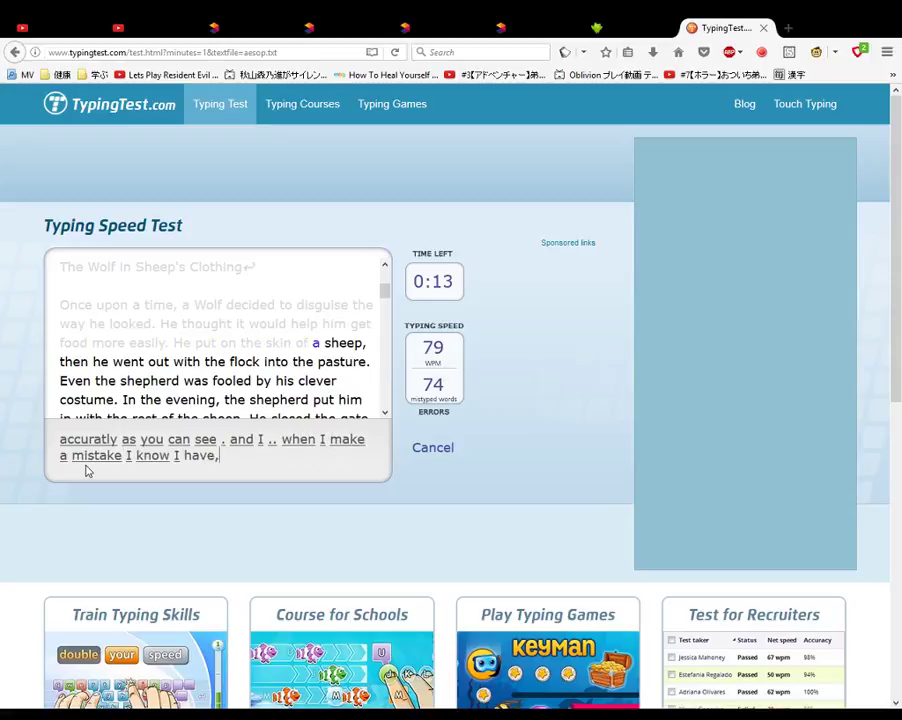
type(" usally. I ")
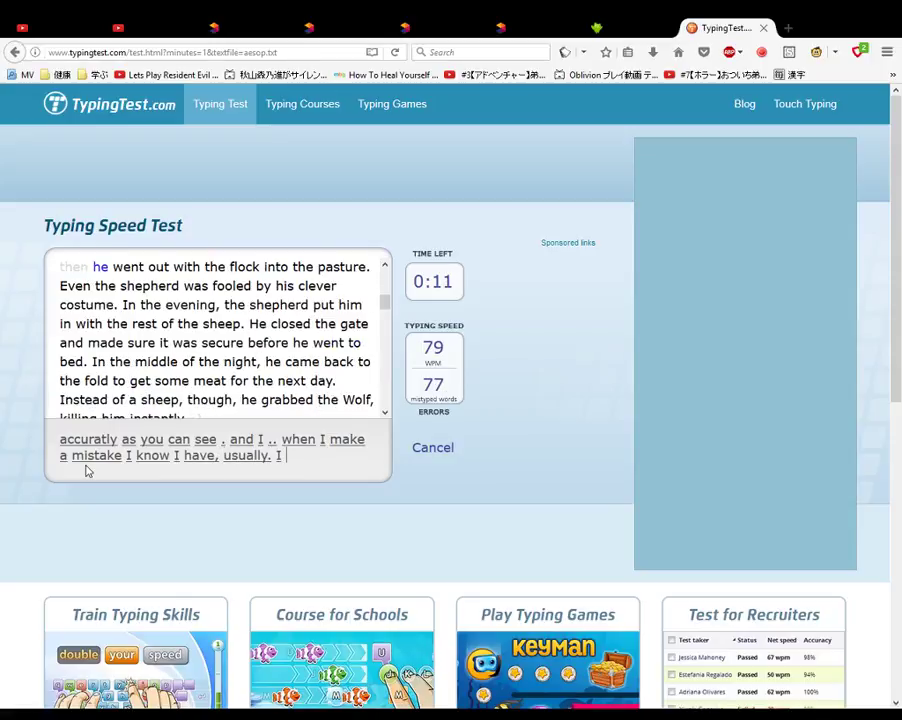
type("can feel the ke")
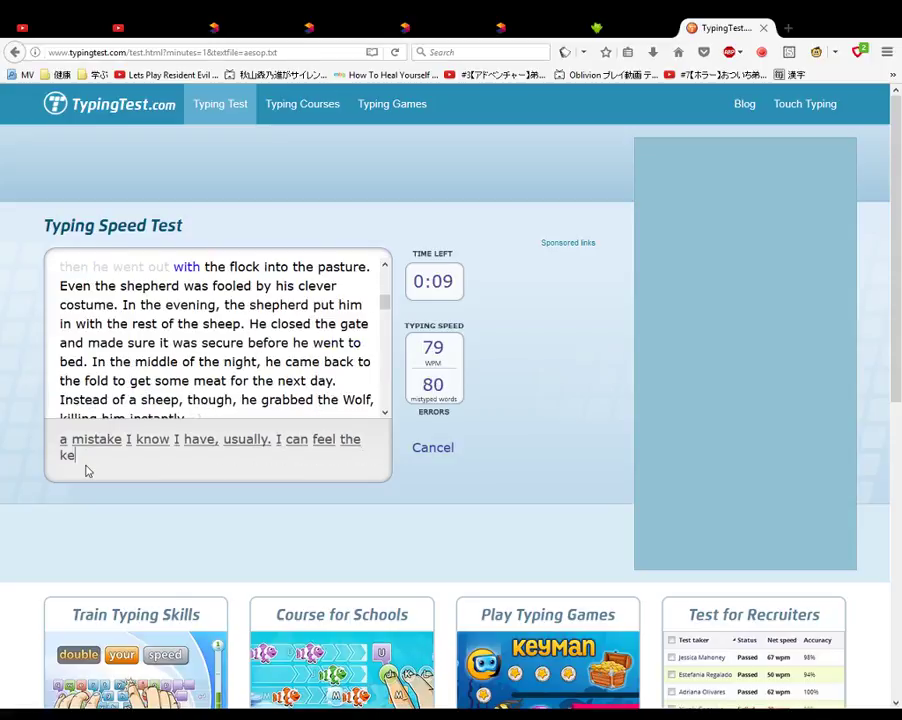
type("ys . I can ")
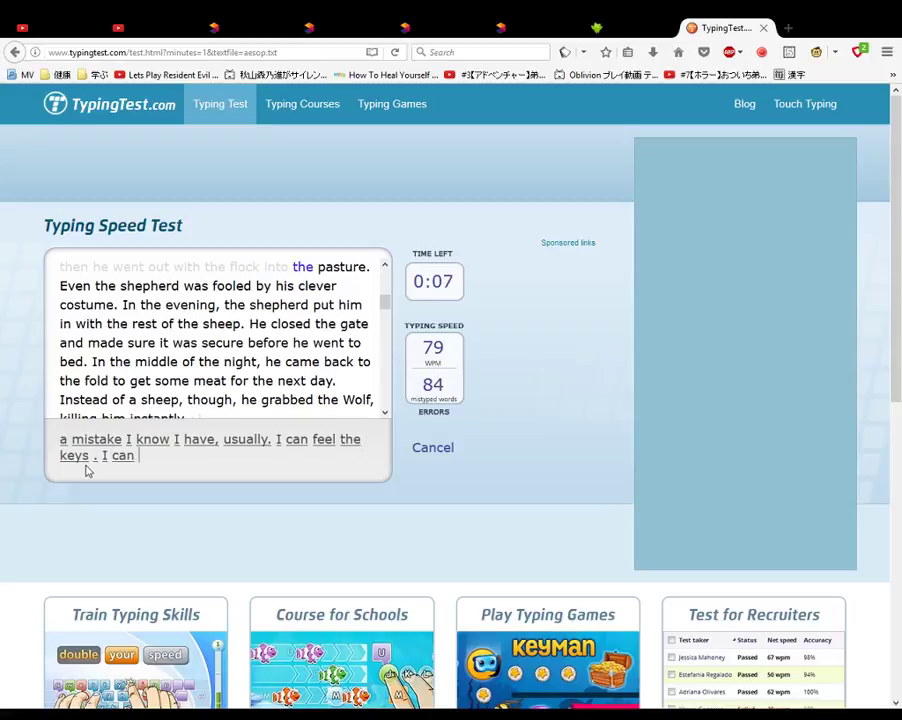
Step: Finish the timed free text with "y .. I can just type and not think about"
type("you")
key("BackSpace")
key("BackSpace")
type(".. I")
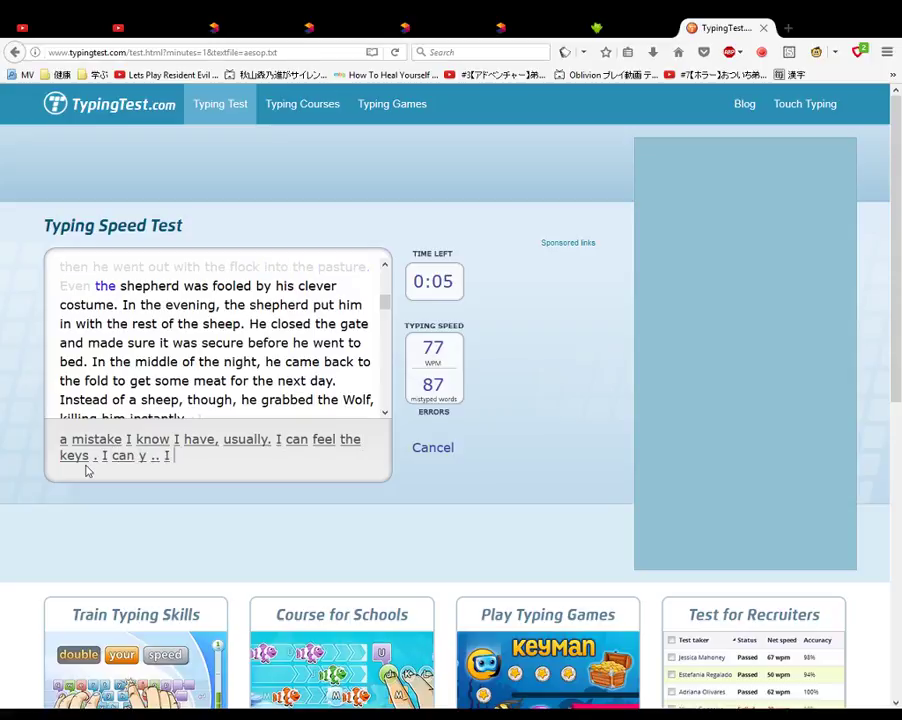
type(" can just type ")
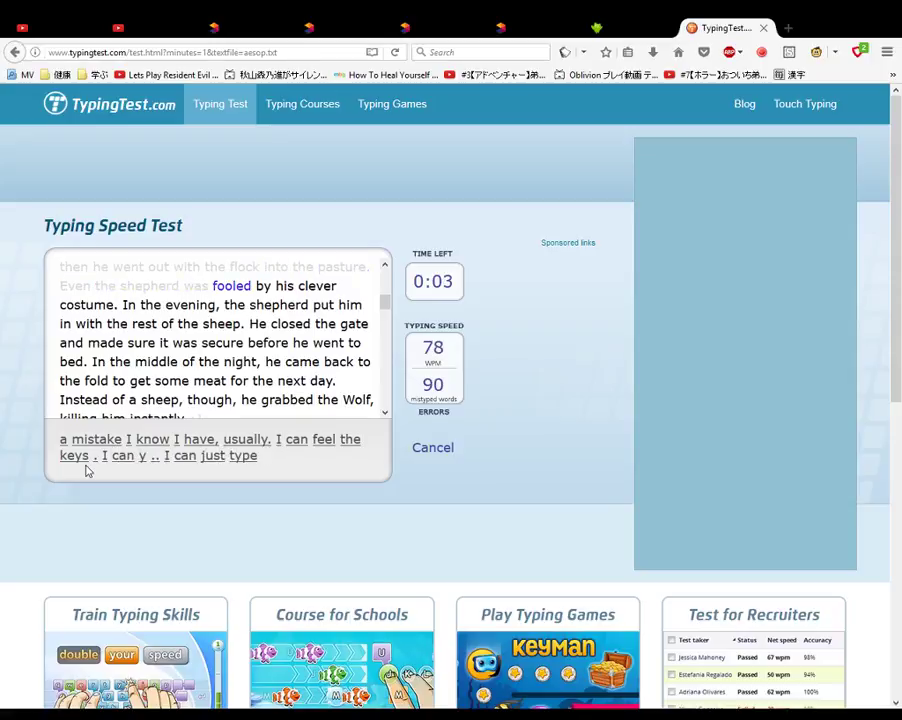
type("and not think a")
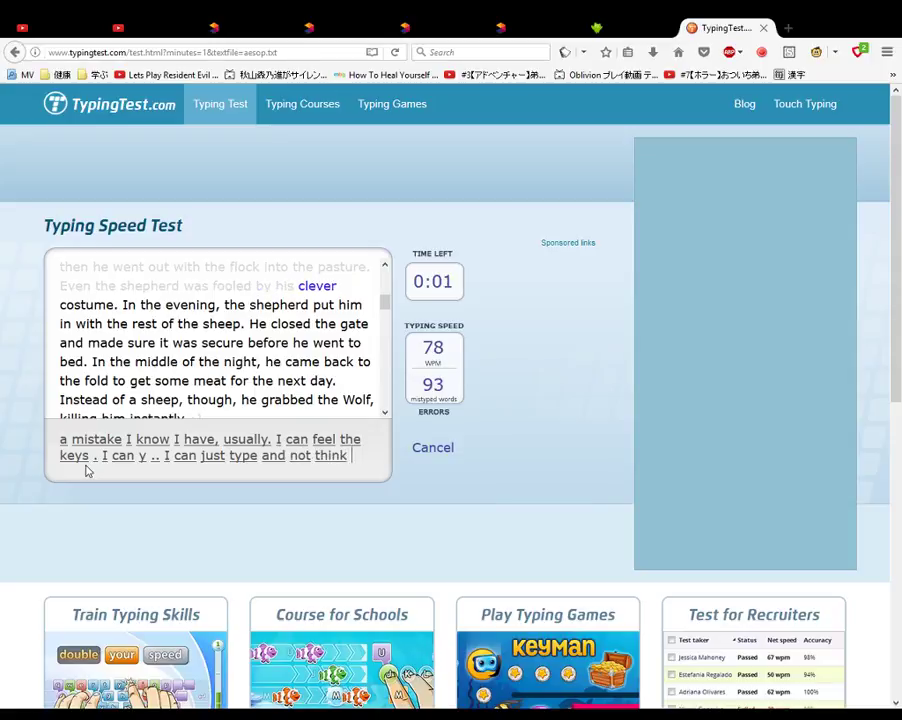
type("bout")
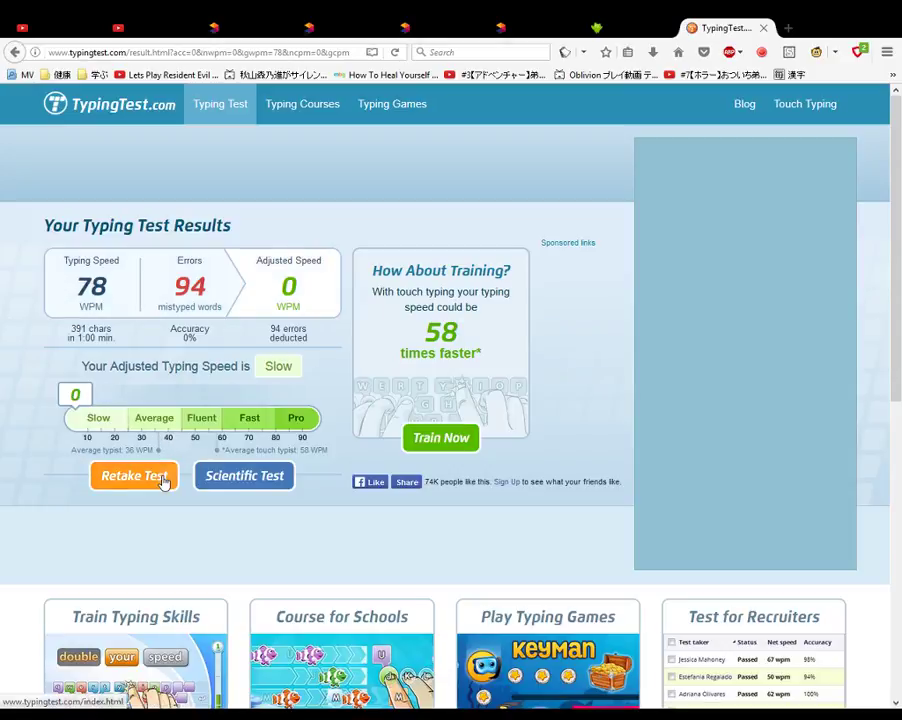
Step: Open the Typing Trainer site from the test results and look over its course options and Feature Highlights
left_click(424, 412)
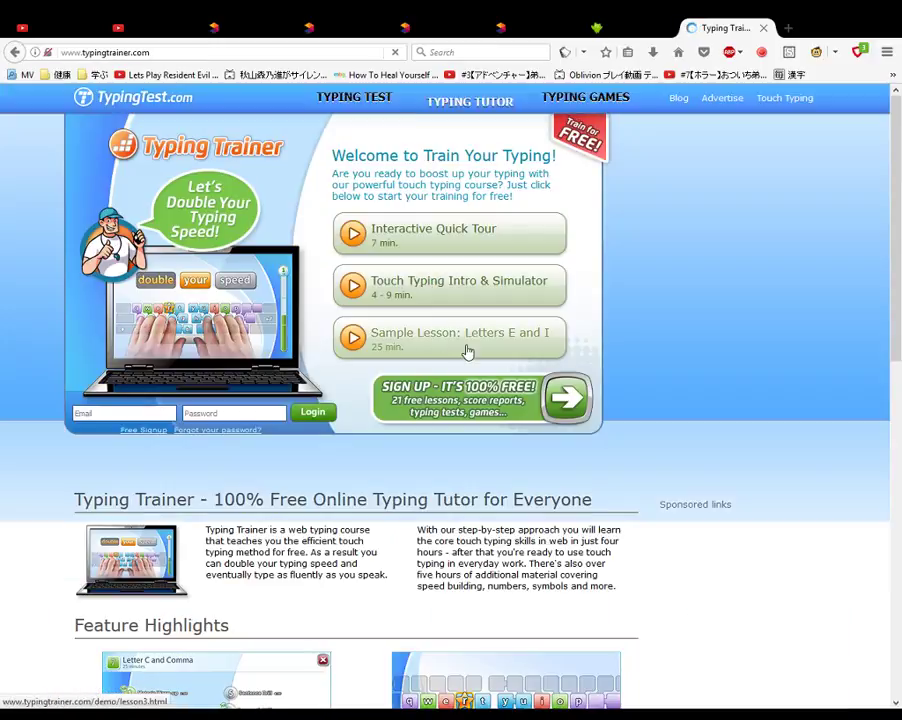
scroll(458, 354, "down", 2)
scroll(452, 348, "down", 2)
scroll(448, 344, "up", 4)
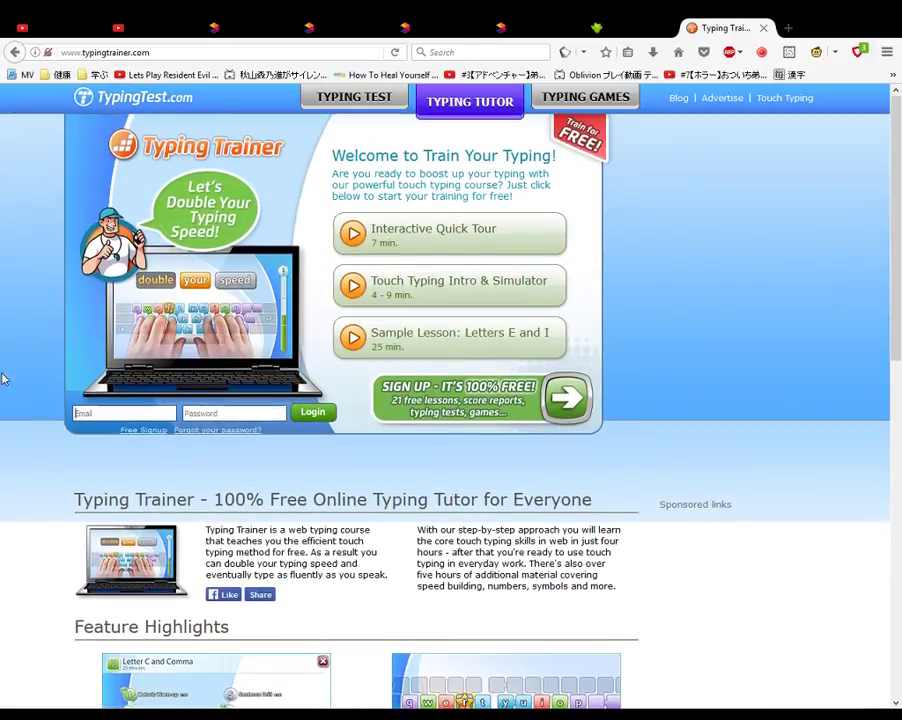
scroll(440, 400, "down", 4)
scroll(425, 398, "down", 4)
scroll(455, 455, "up", 5)
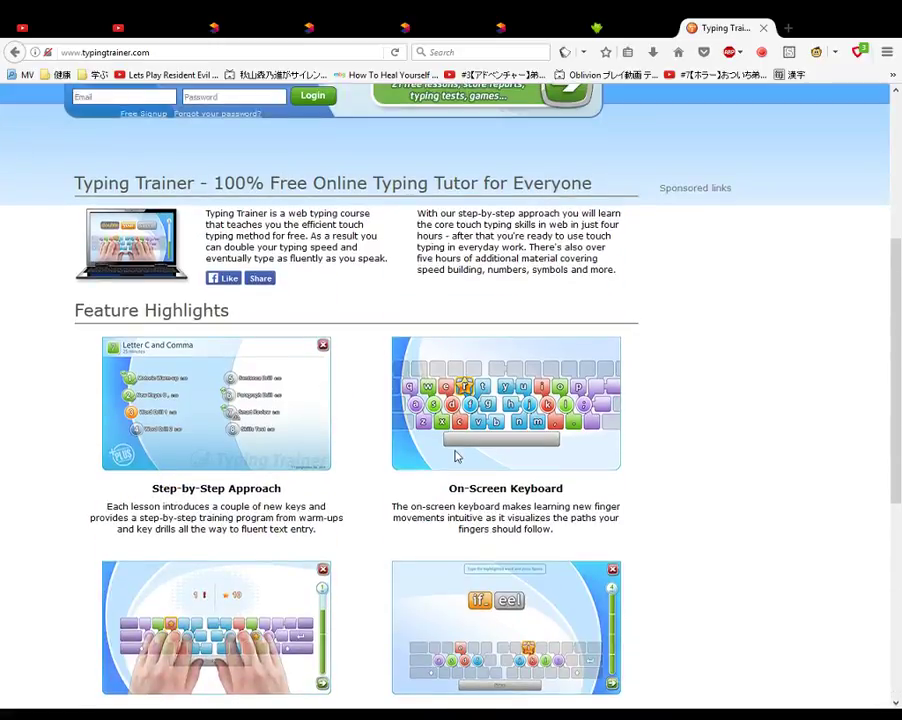
scroll(455, 456, "up", 3)
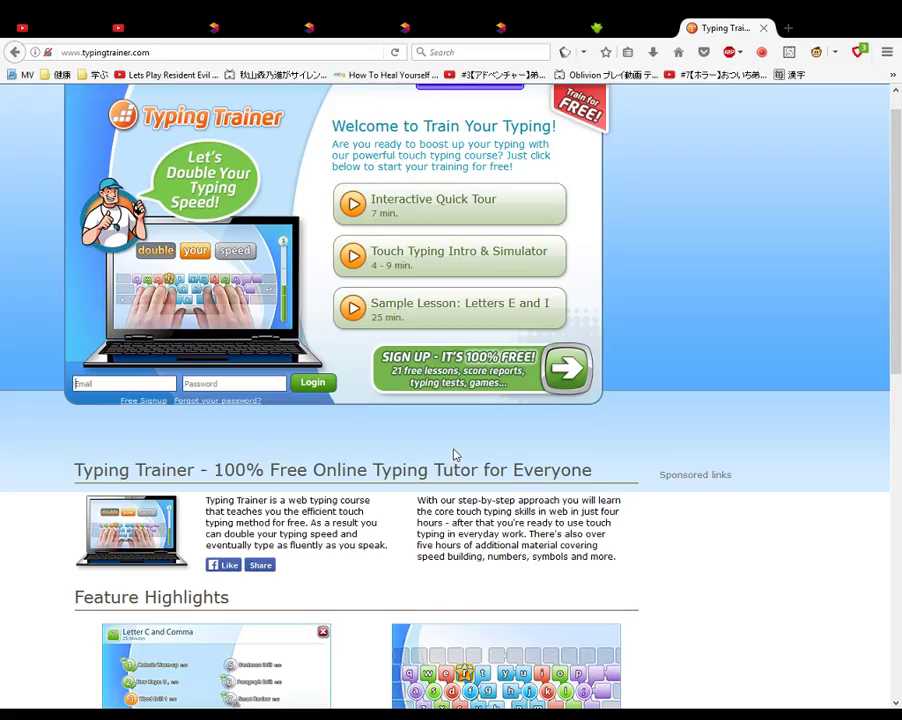
scroll(455, 455, "up", 1)
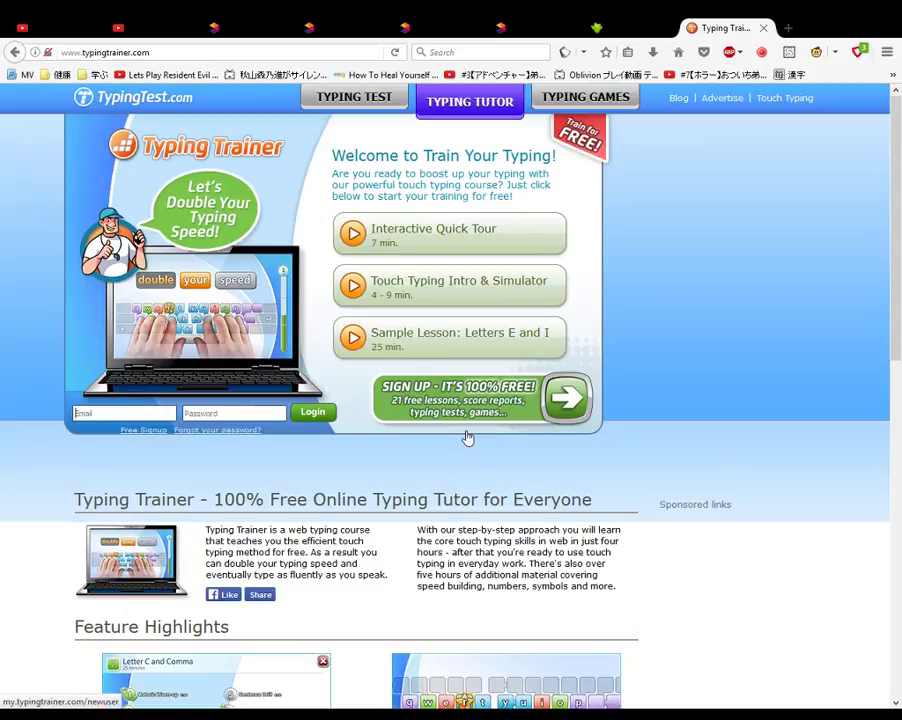